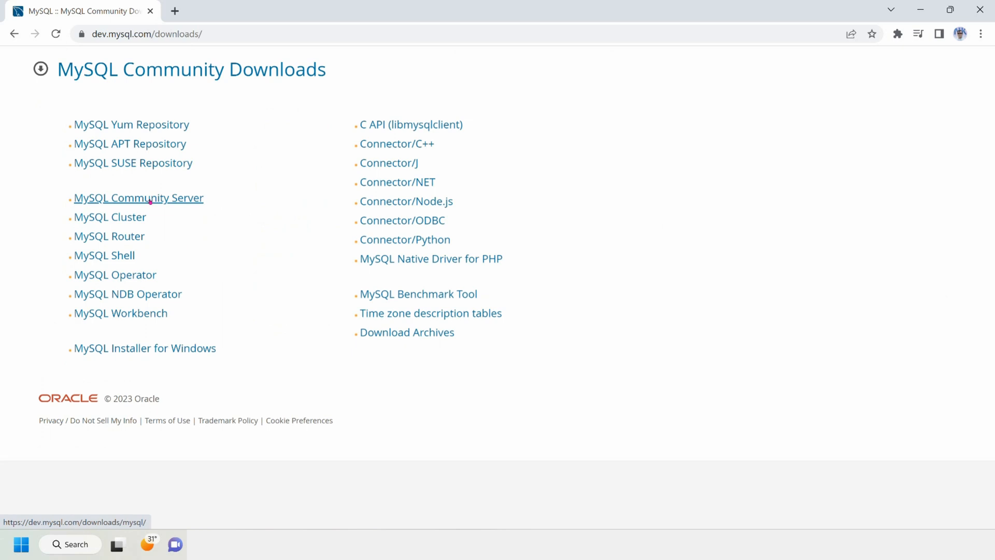
Step: Open the MySQL Community Server downloads and keep Microsoft Windows as the operating system
click(150, 202)
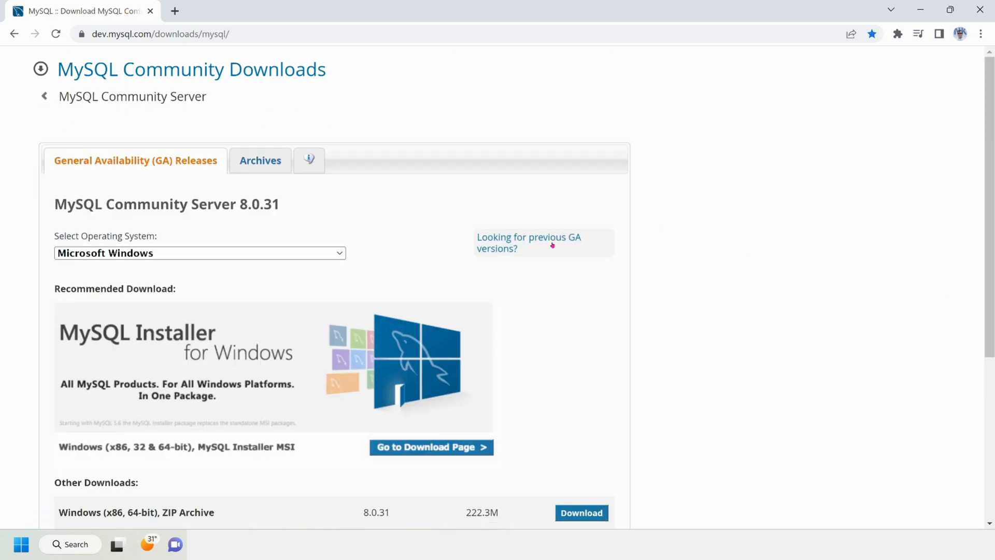
scroll(466, 223, down, 1)
click(192, 190)
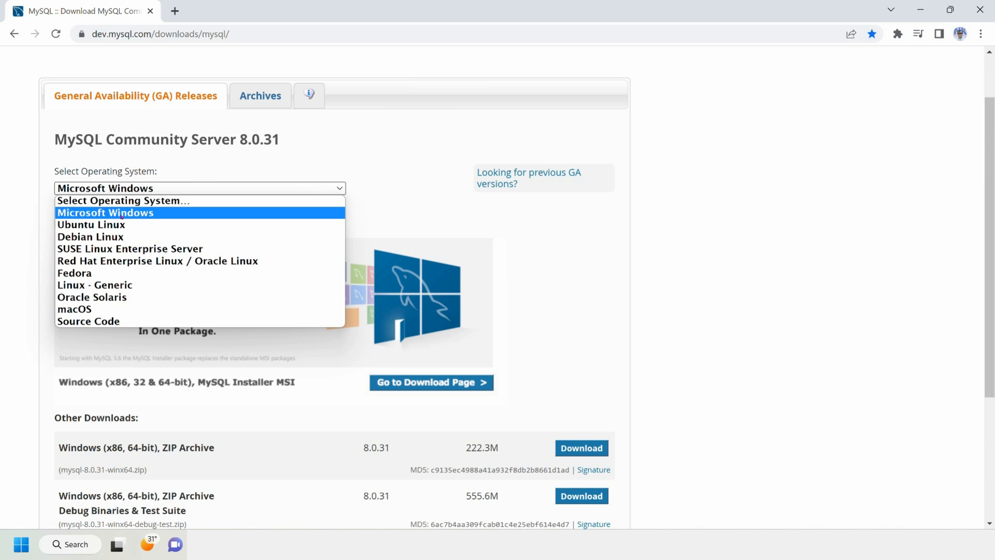
click(141, 213)
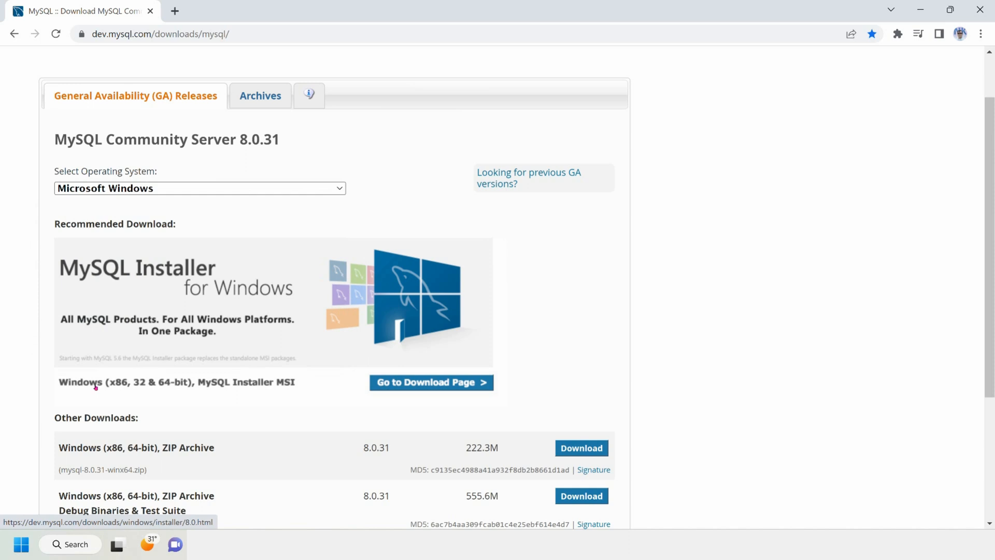
click(156, 190)
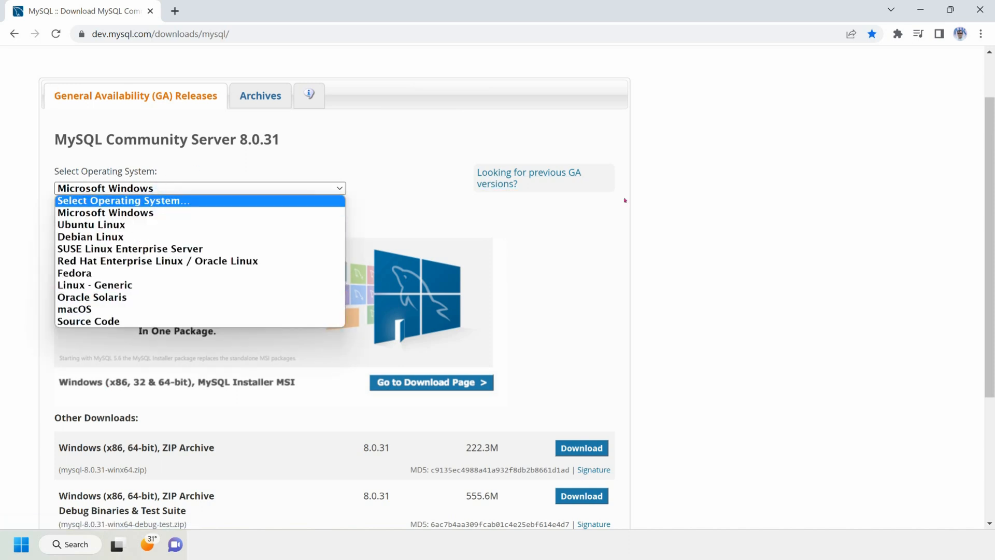
click(678, 192)
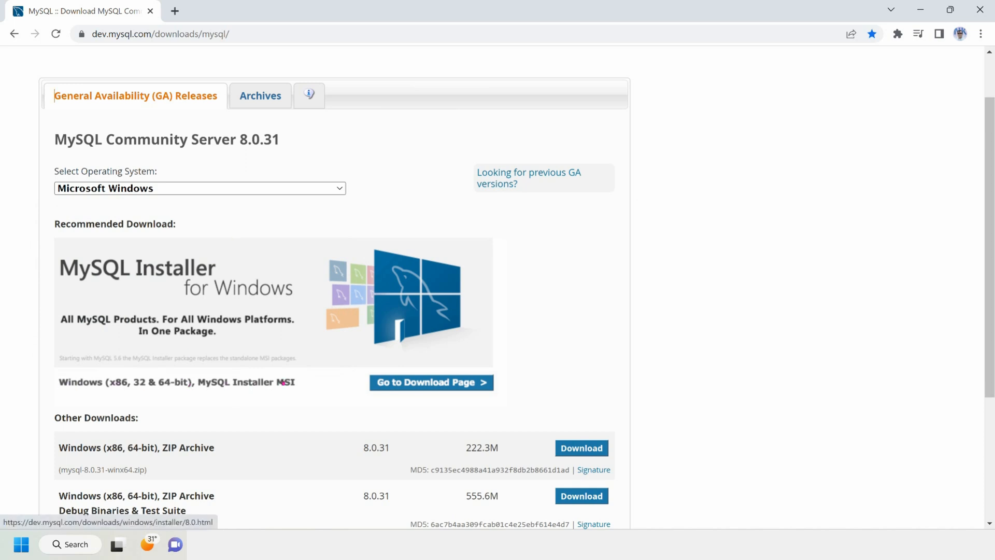
Step: Go to the download page for the MySQL Installer MSI
scroll(284, 382, down, 2)
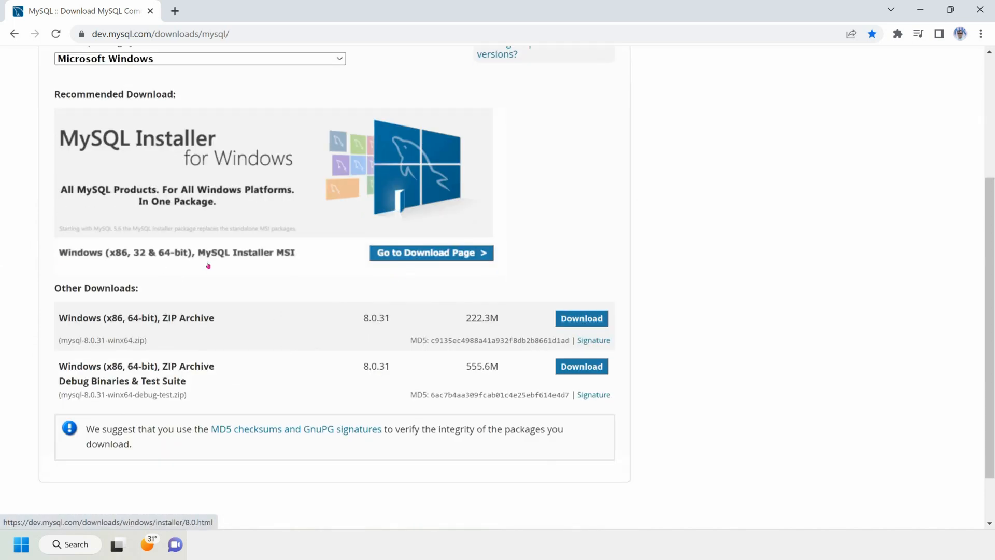
scroll(275, 267, up, 1)
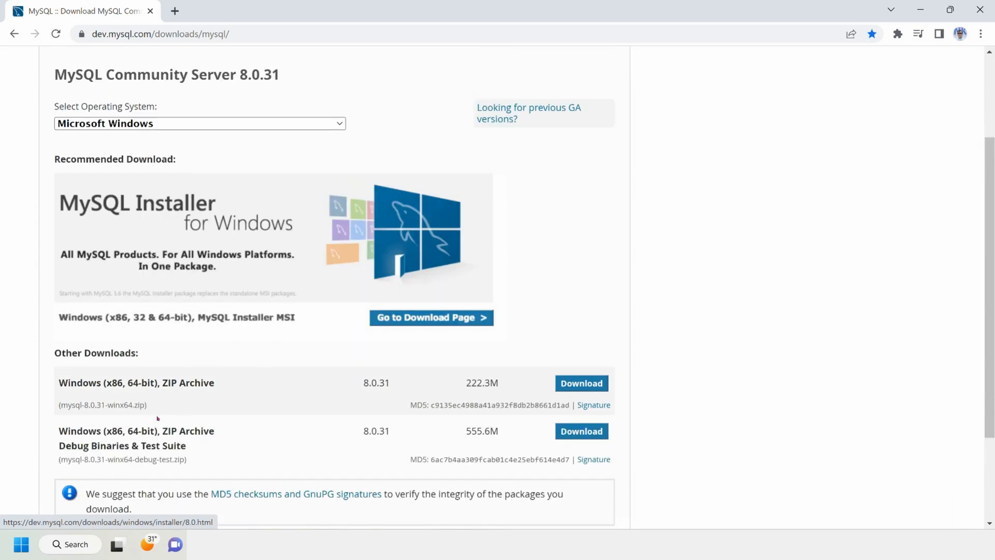
scroll(241, 384, up, 1)
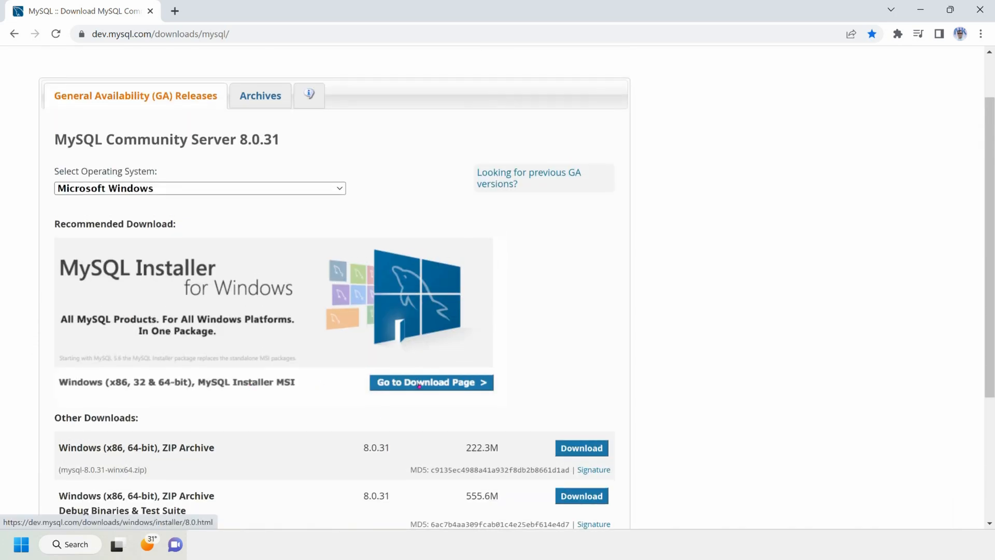
click(419, 384)
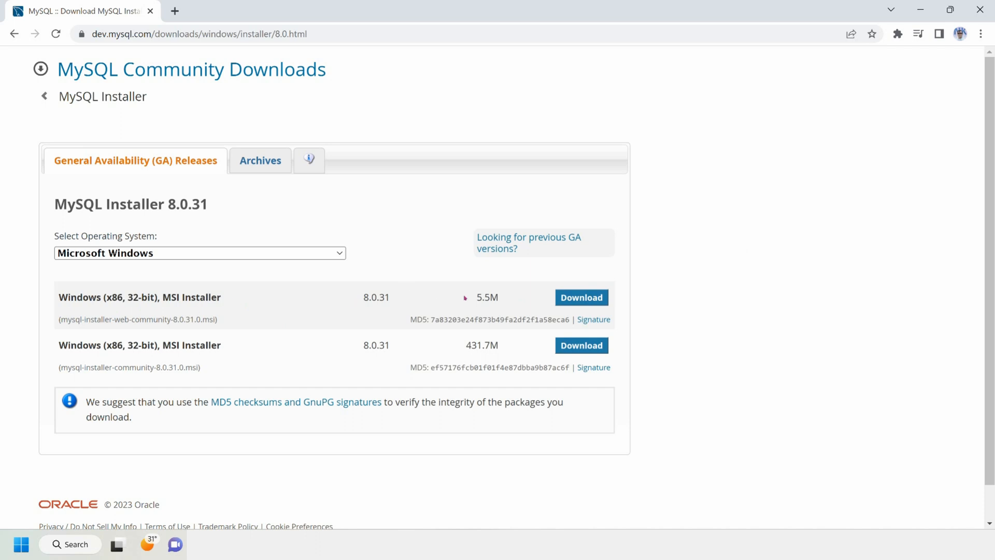
Step: Choose the full 431.7M MSI installer instead of the 5.5M web installer
drag(475, 298, 500, 298)
click(486, 306)
click(588, 352)
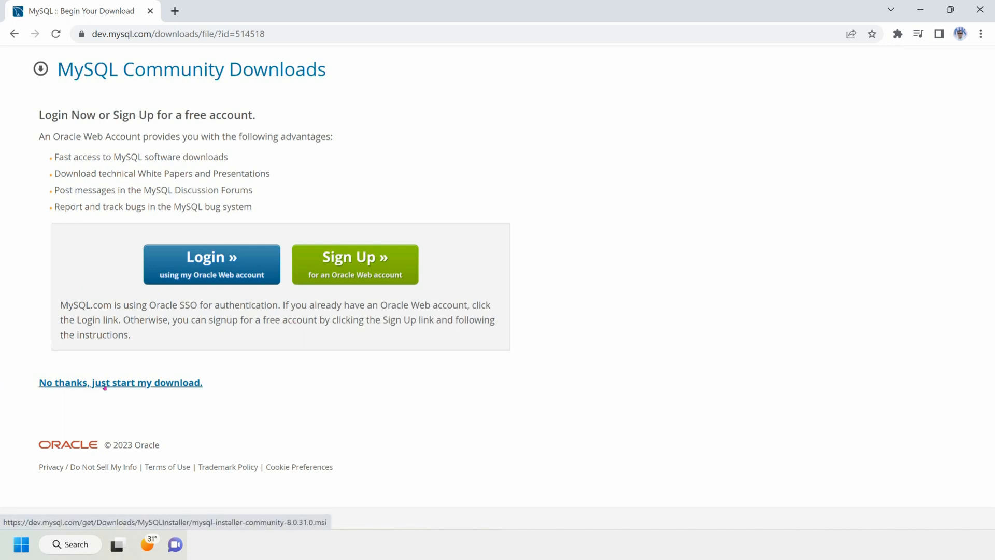
Step: Download without logging in, then reveal mysql-installer-community-8.0.31.0.msi in its folder
click(128, 384)
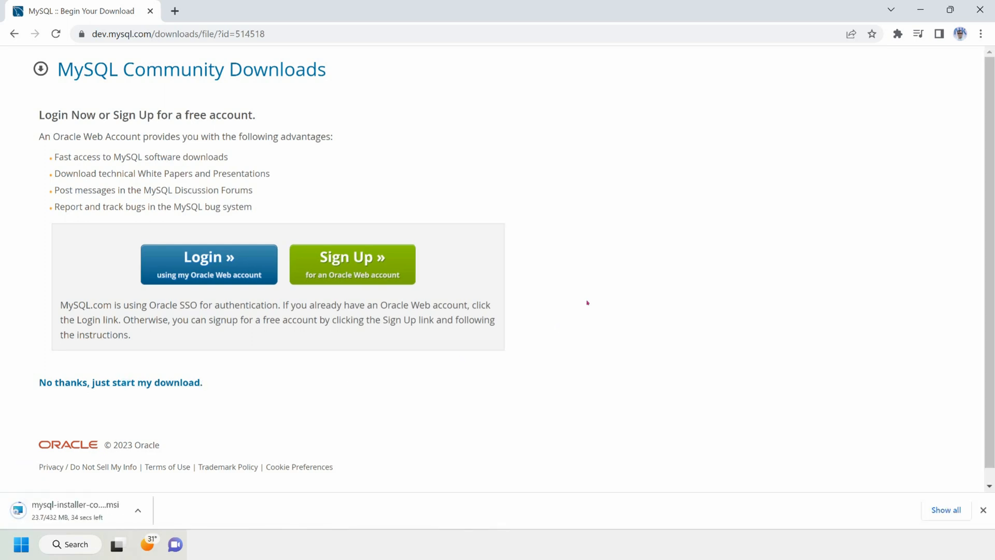
scroll(586, 298, down, 1)
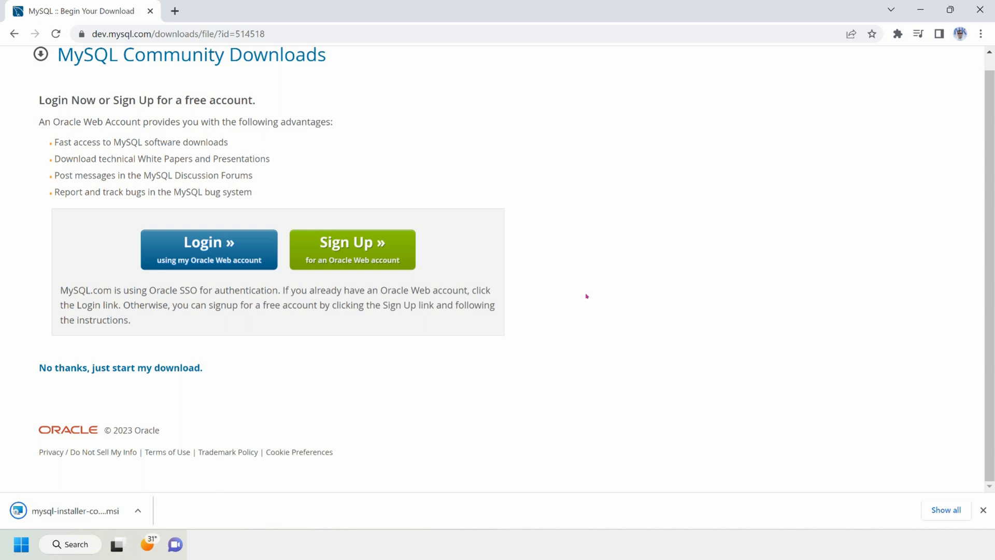
click(137, 510)
click(177, 463)
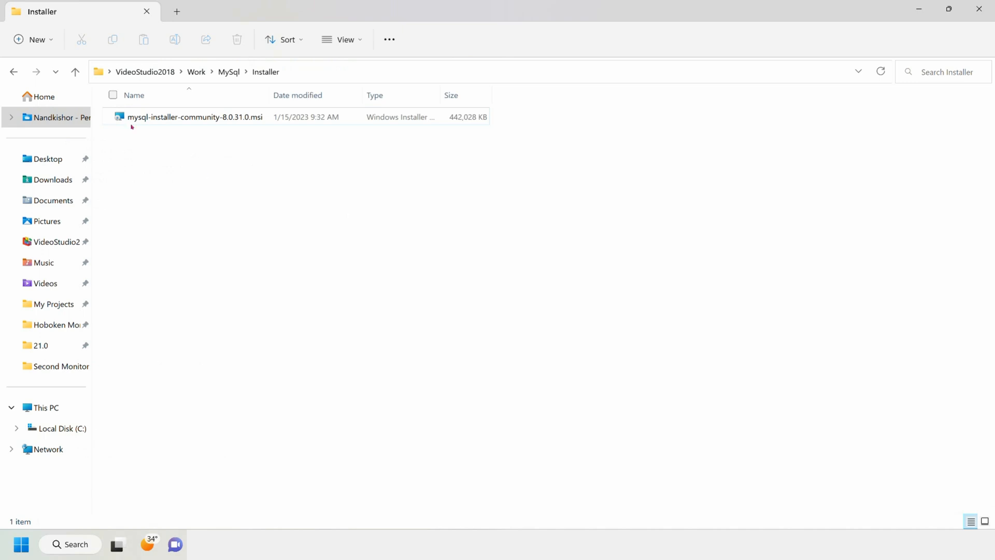
Step: Run mysql-installer-community-8.0.31.0.msi from the Installer folder
click(171, 116)
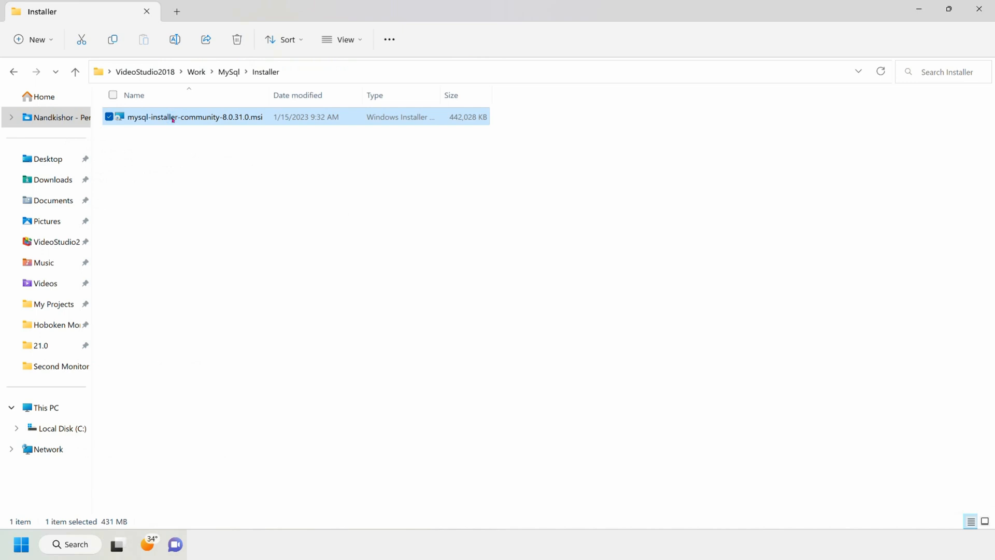
double_click(174, 117)
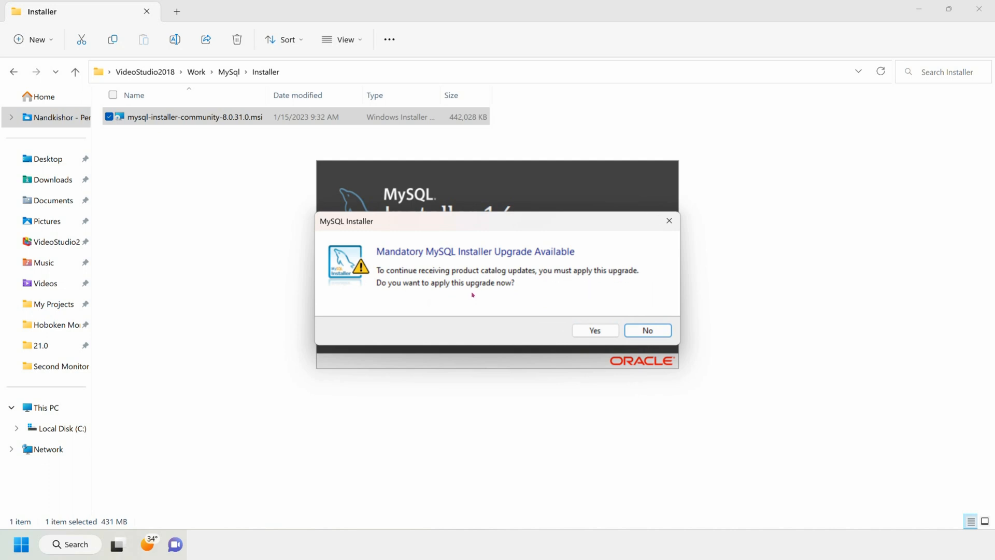
Step: Decline the mandatory installer upgrade and minimize File Explorer and the browser
click(647, 331)
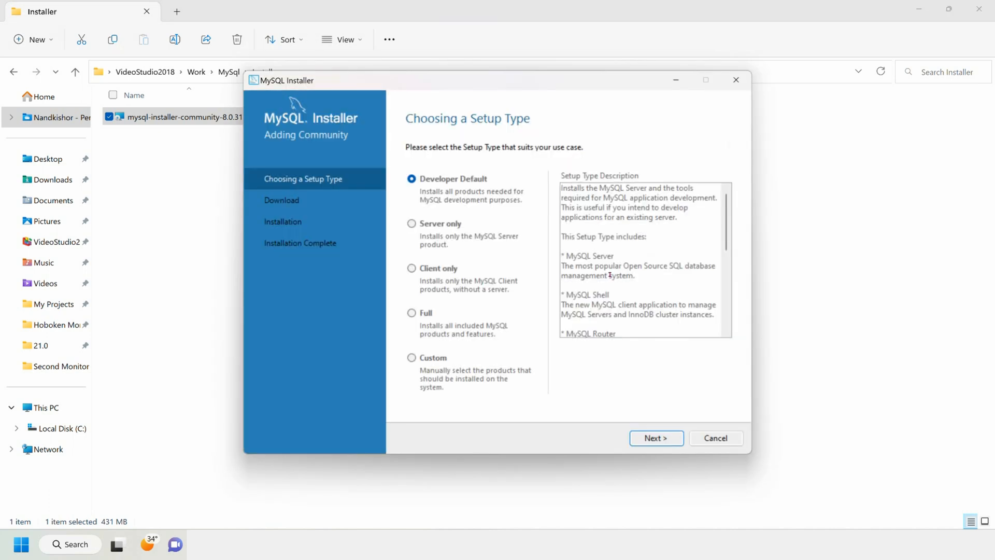
drag(502, 86, 505, 84)
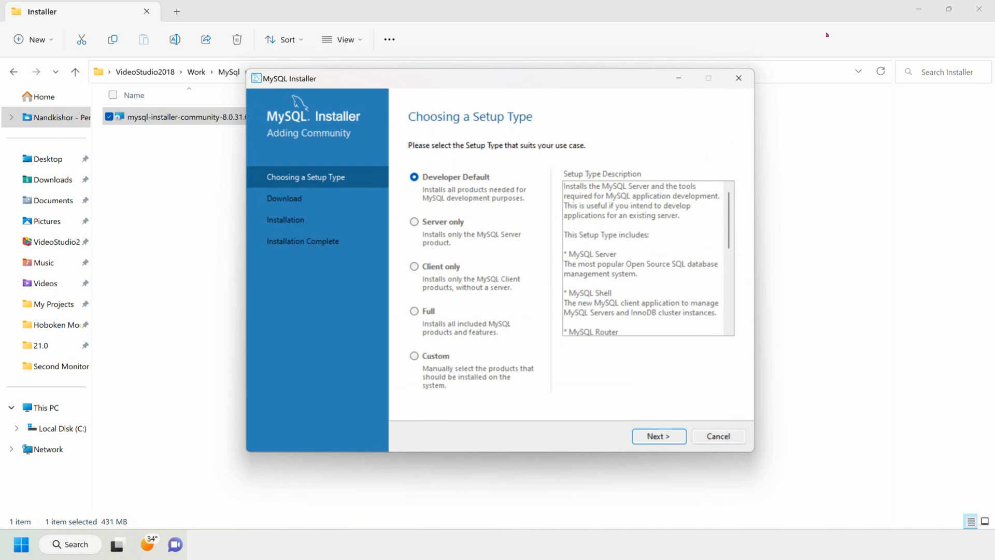
click(914, 7)
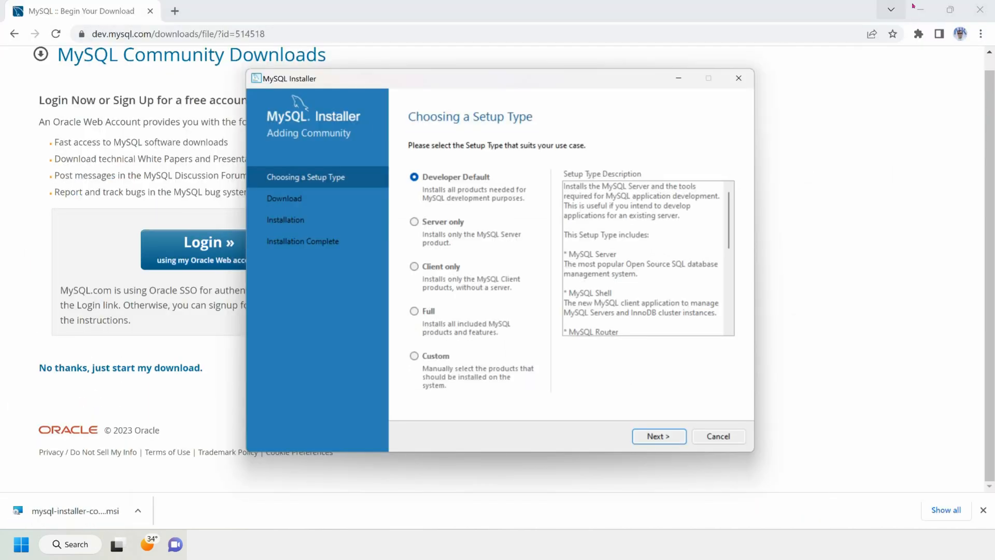
click(914, 9)
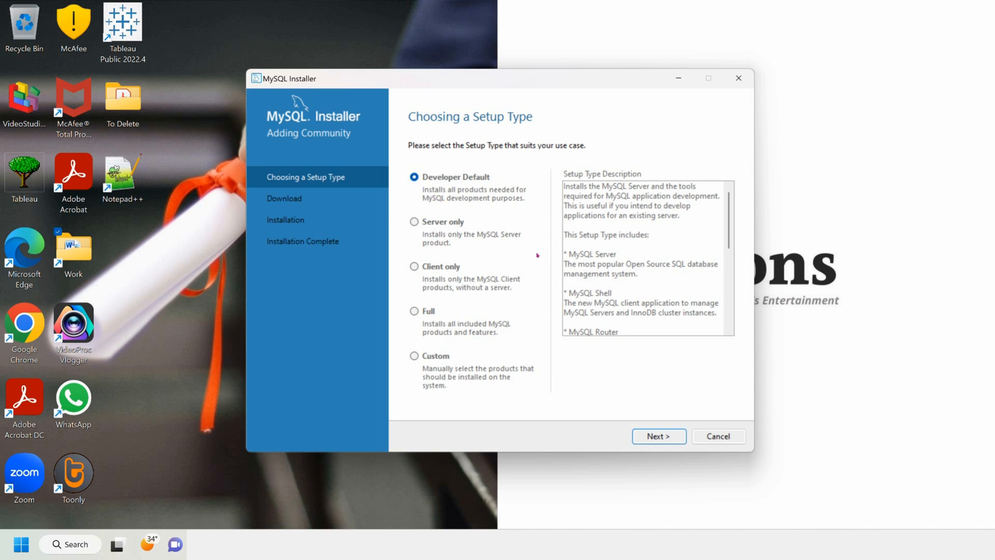
Step: Keep Developer Default and continue despite the missing MySQL for Visual Studio requirement
click(673, 440)
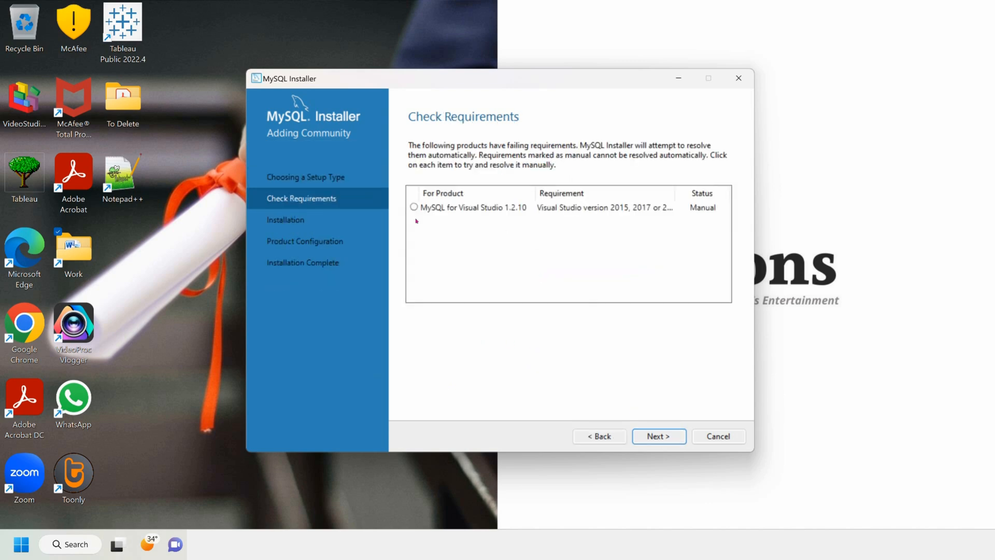
click(420, 208)
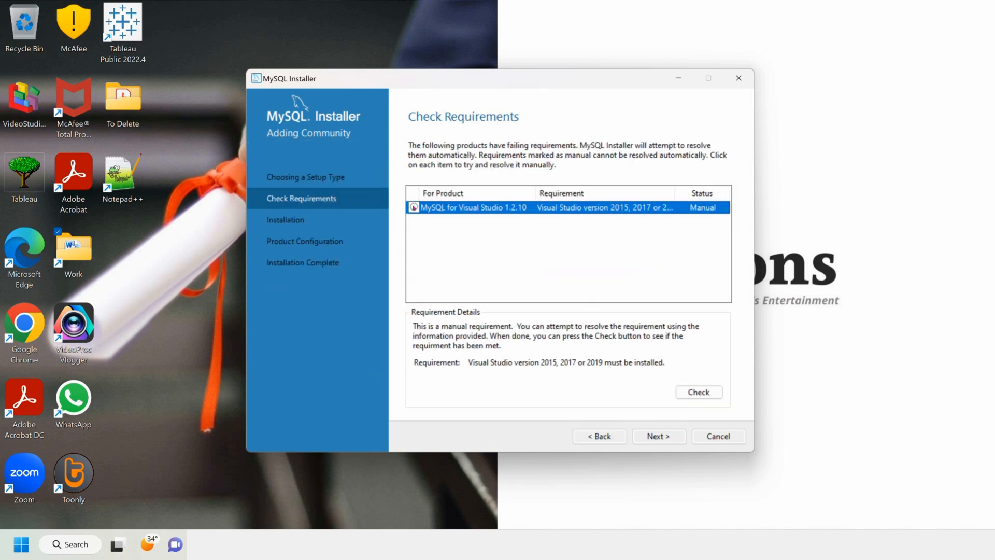
click(660, 437)
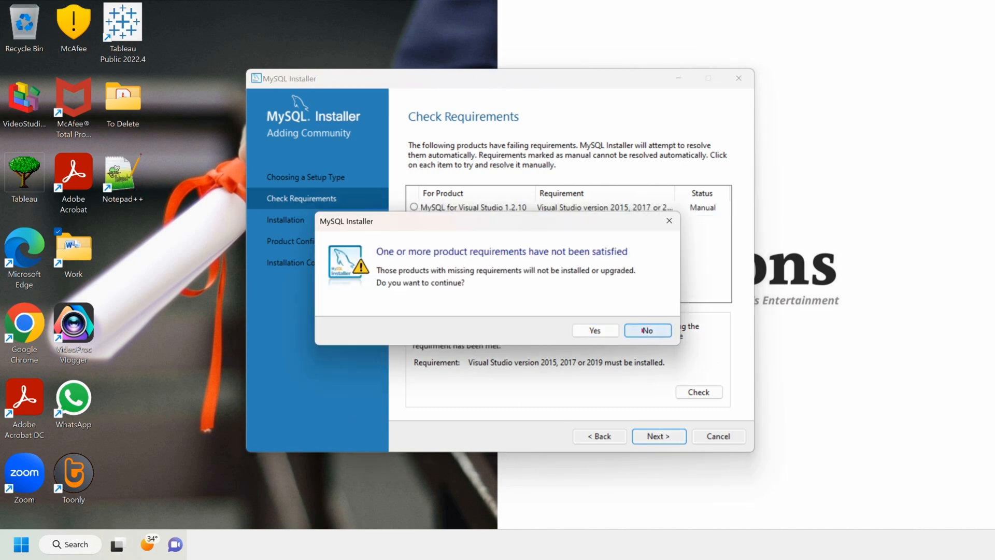
click(607, 333)
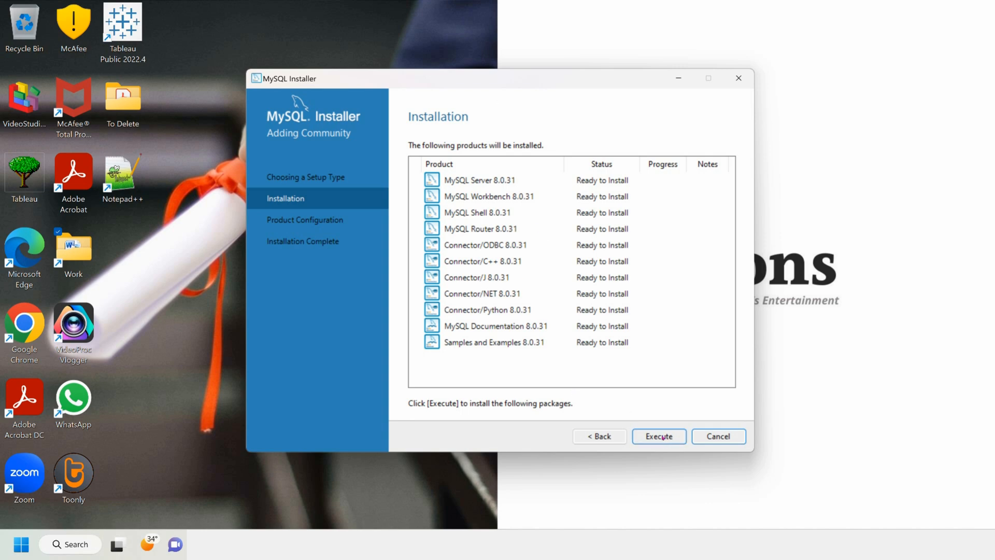
Step: Execute the installation of the eleven 8.0.31 products, then continue to configuration
click(663, 437)
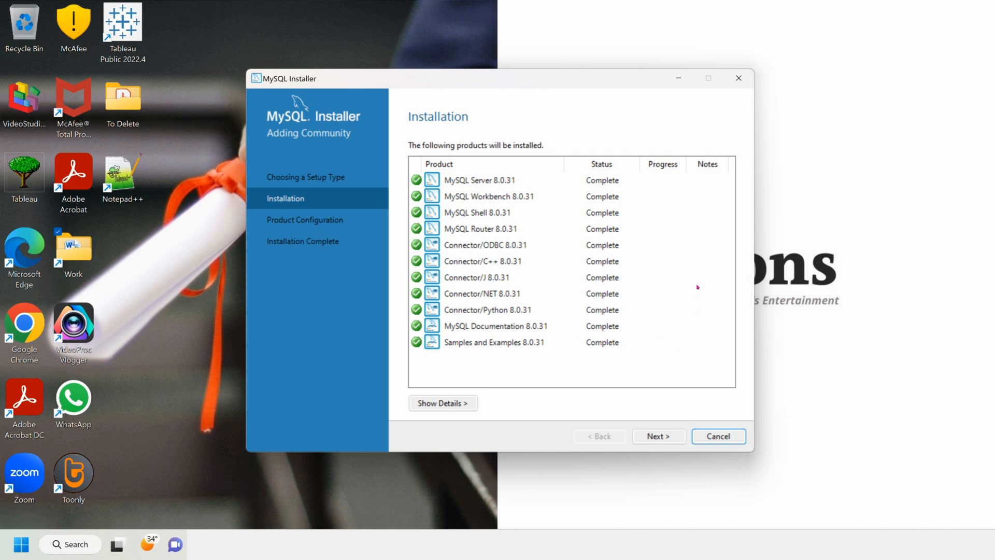
click(656, 436)
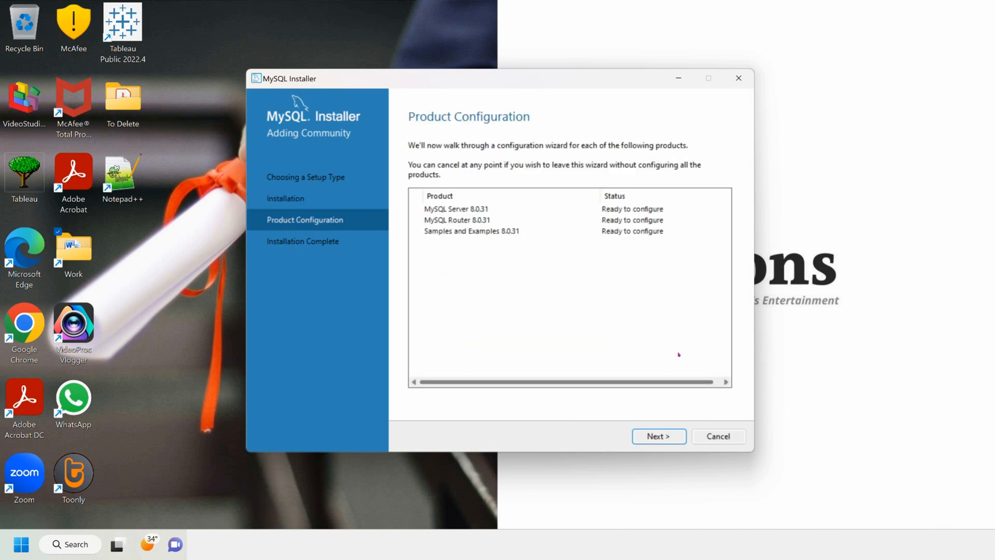
Step: Keep the Development Computer config type with TCP/IP on port 3306
click(650, 437)
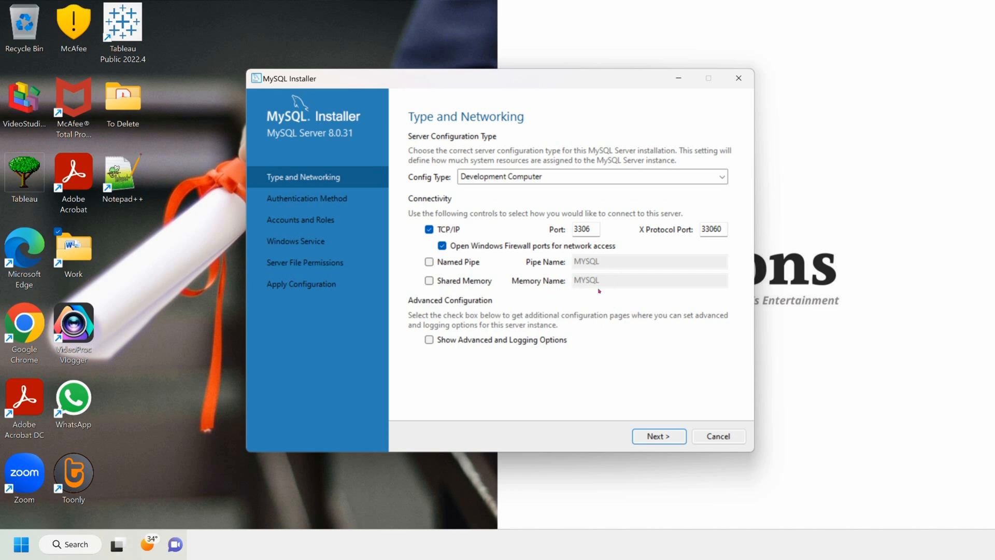
click(654, 442)
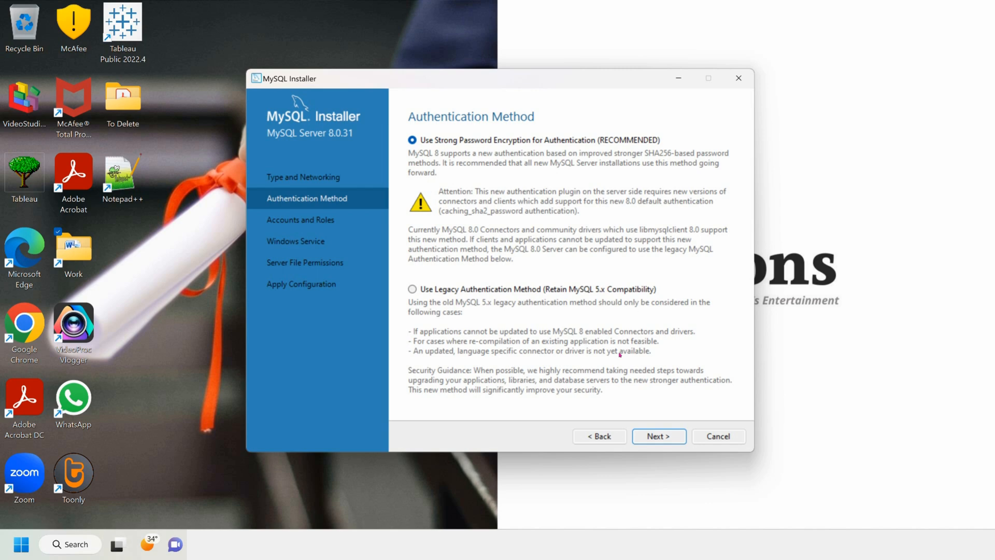
Step: Keep strong password encryption and enter and confirm a strong root password
click(655, 438)
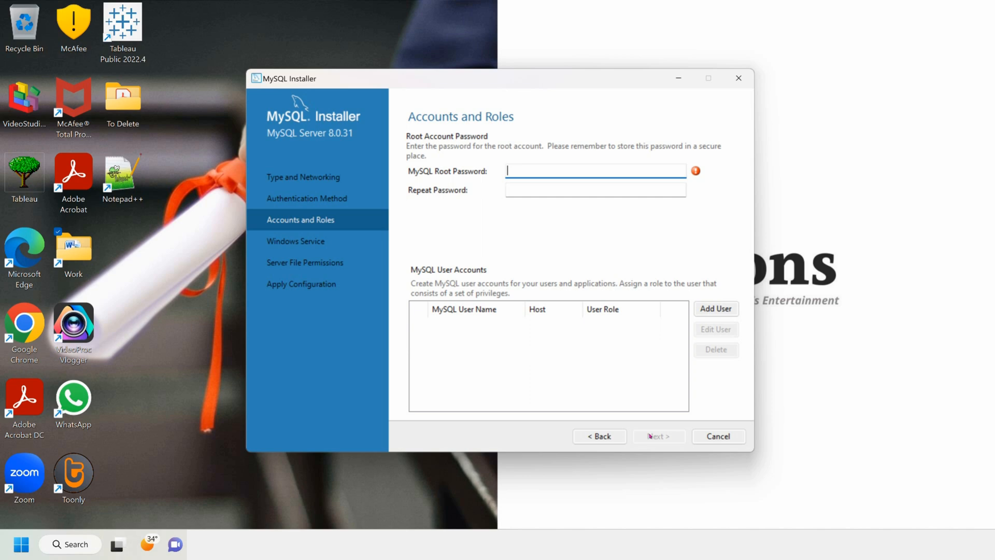
text(rootroot1234)
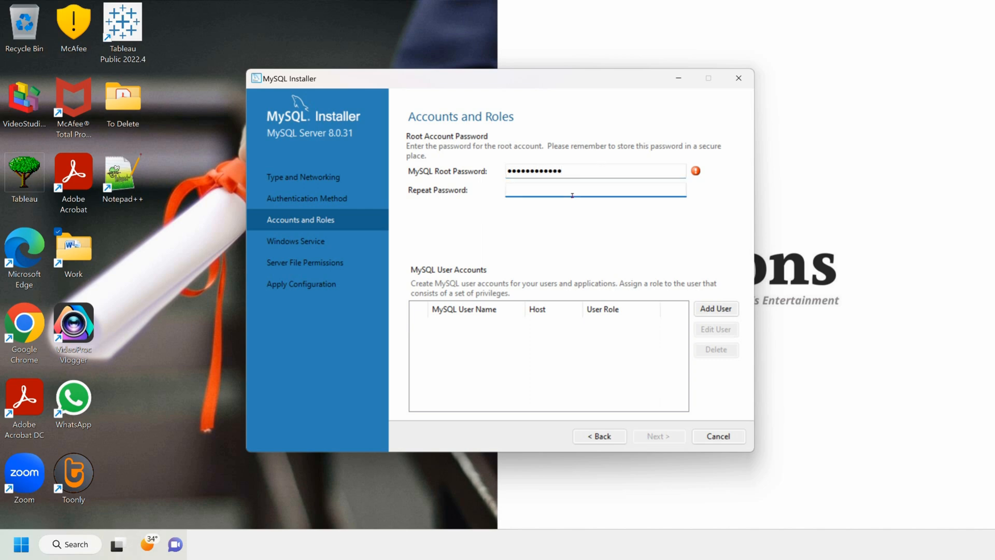
text(rootroot1234)
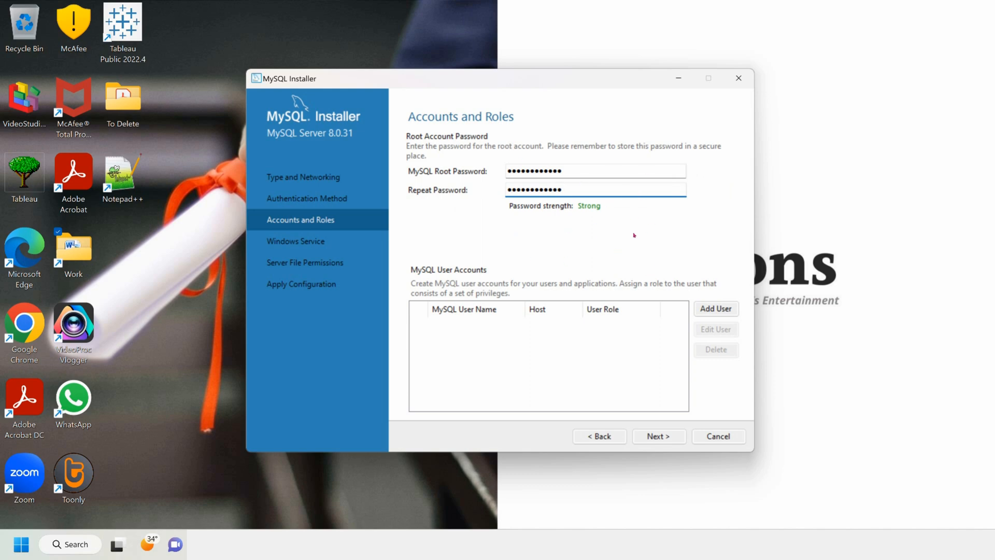
click(654, 439)
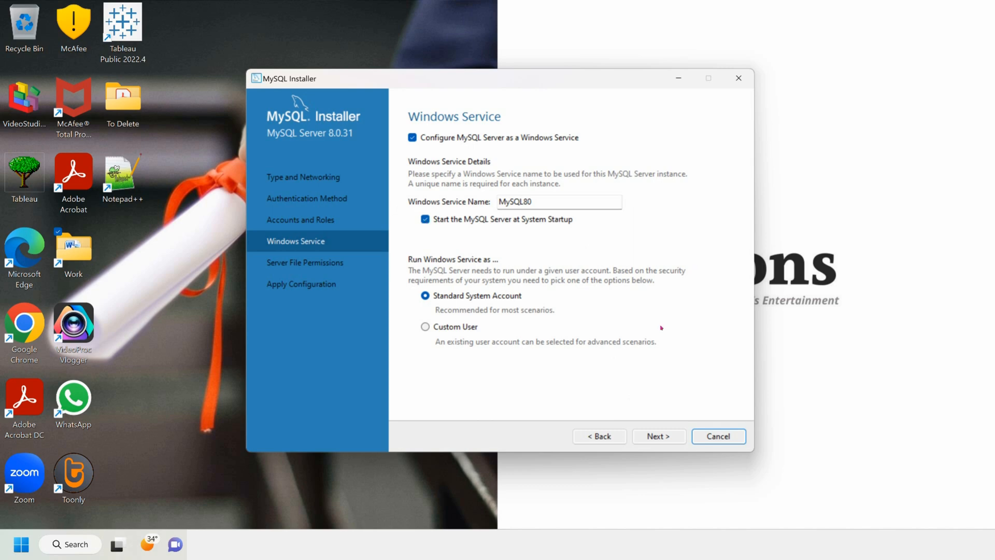
Step: Accept the MySQL80 Windows service and the default server file permissions
click(658, 436)
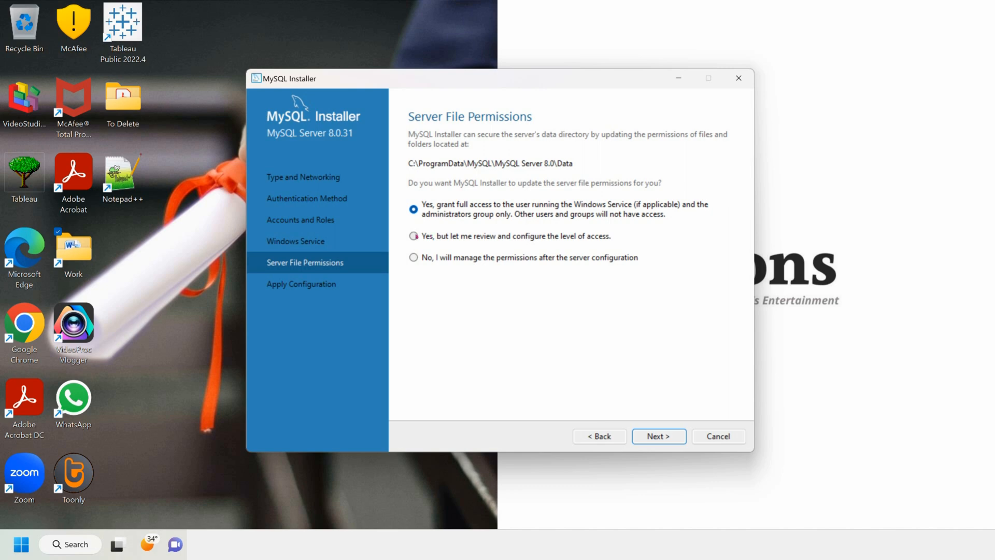
click(653, 438)
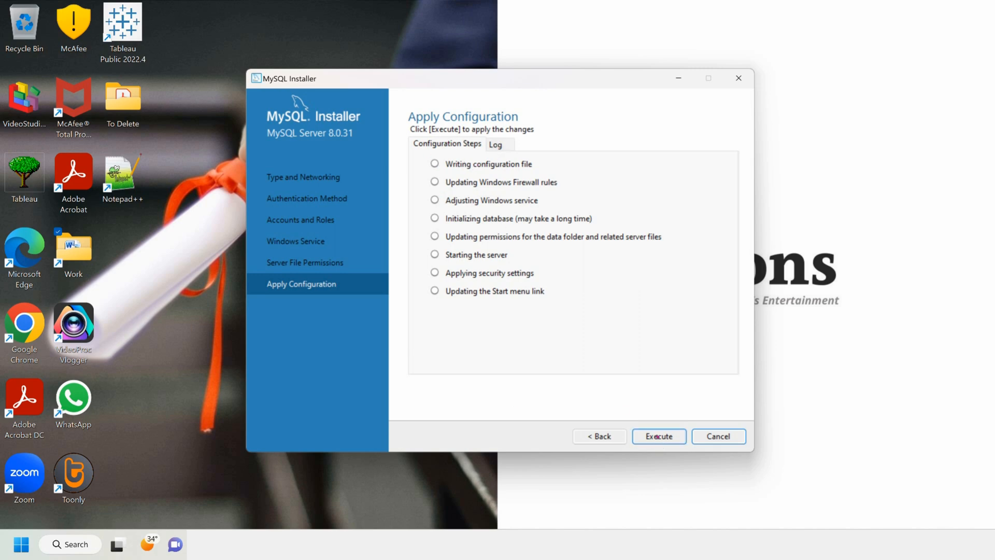
Step: Execute all eight MySQL Server 8.0.31 configuration steps and finish
click(658, 436)
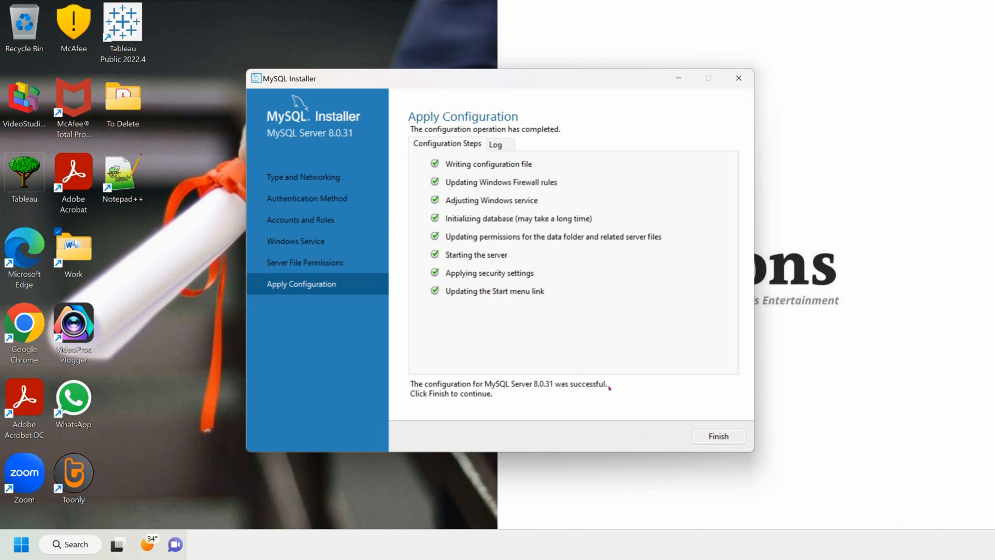
click(717, 436)
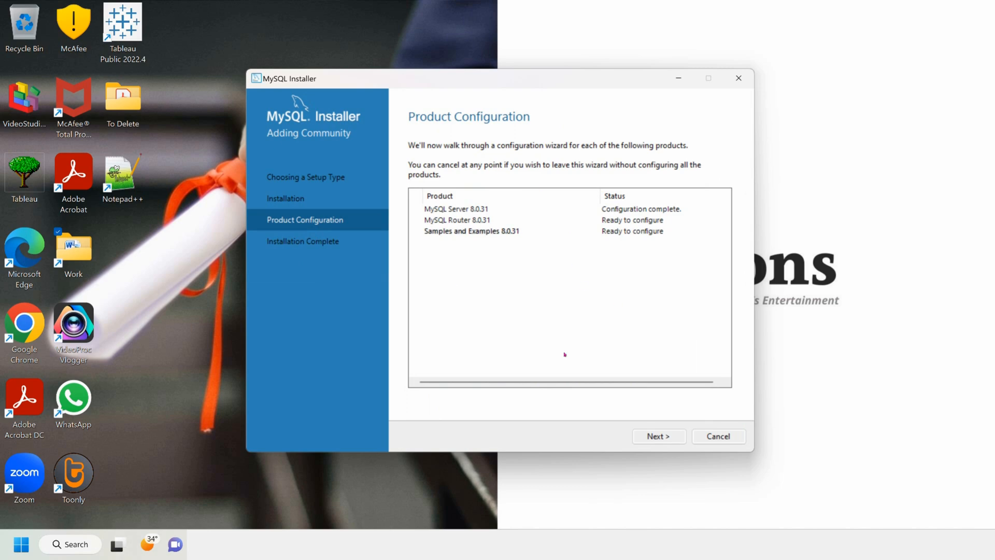
Step: Finish Router Configuration without InnoDB Cluster bootstrapping and continue to Samples and Examples
click(658, 436)
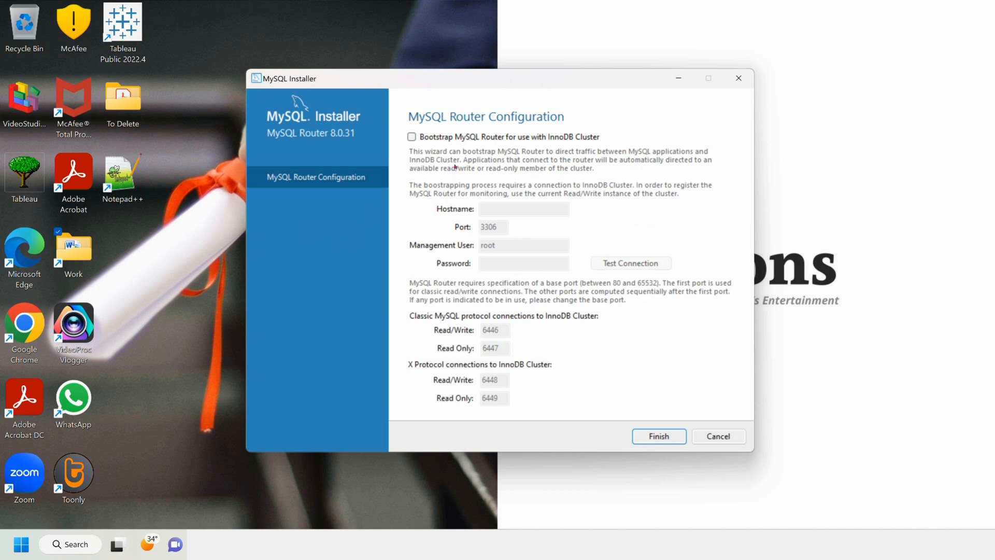
click(659, 436)
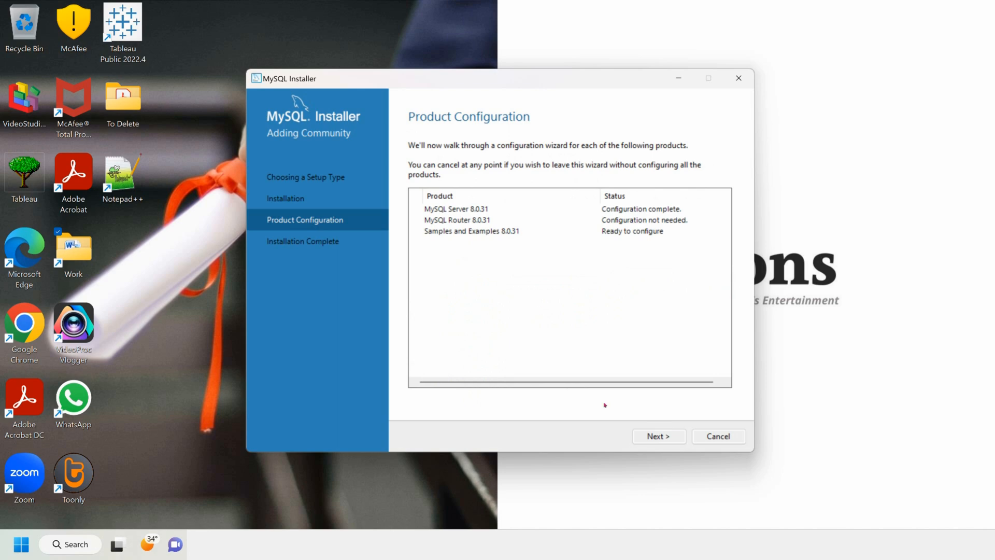
click(651, 433)
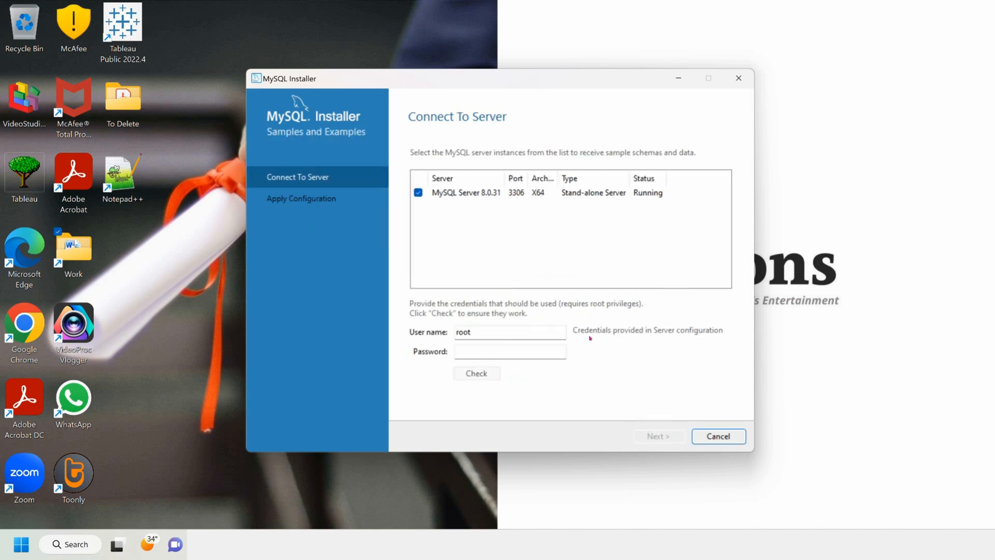
Step: Enter the root password, confirm the connection to MySQL Server 8.0.31 succeeds, and continue
click(500, 359)
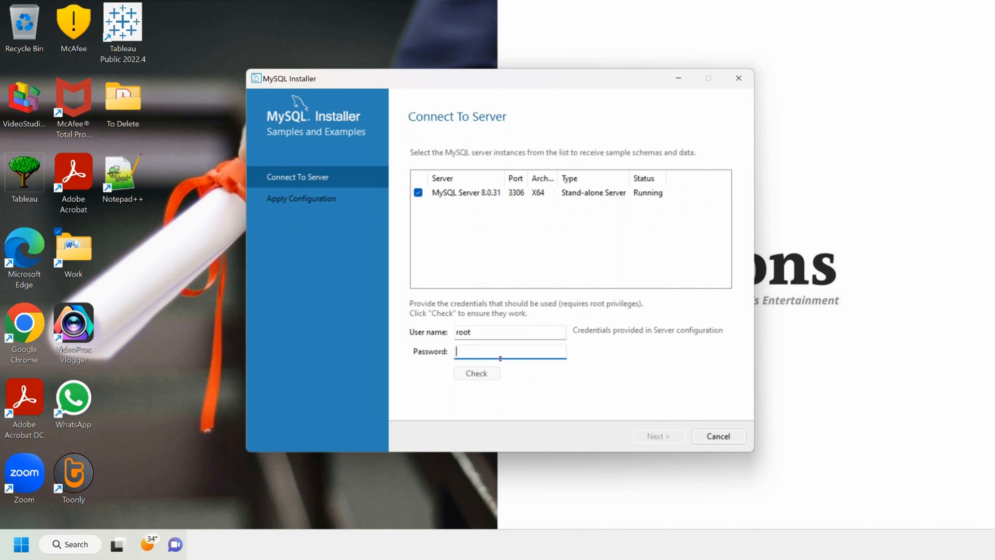
text(••••••••••••)
click(476, 375)
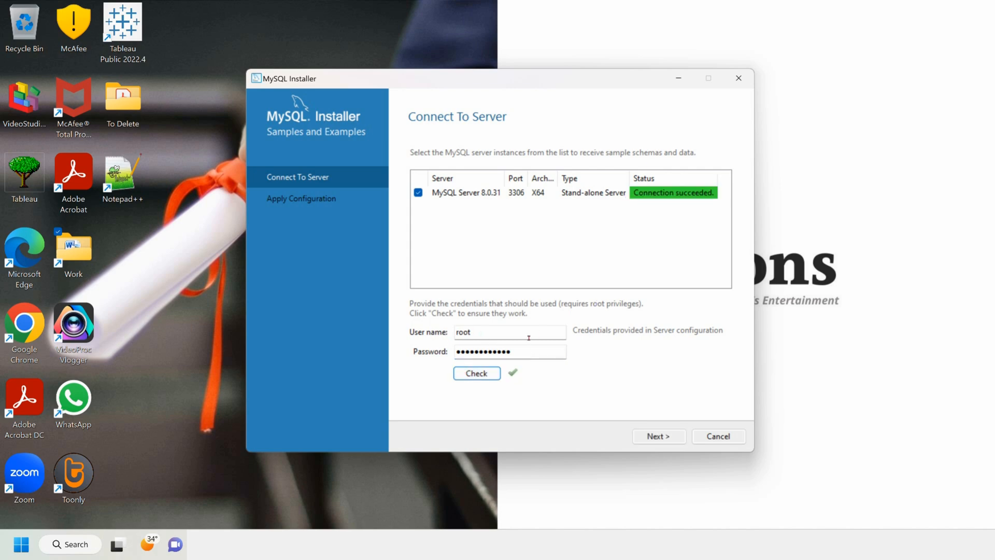
click(657, 440)
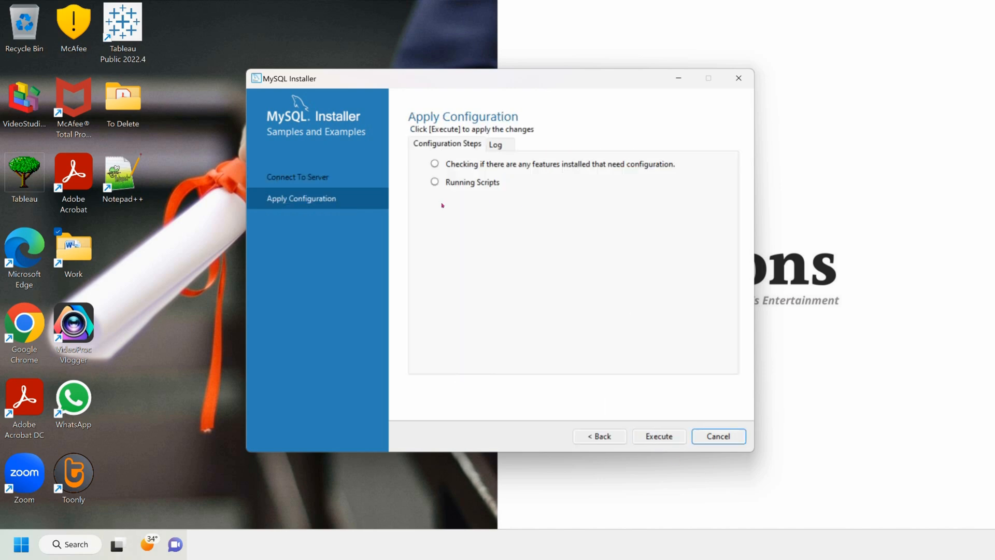
Step: Execute the Samples and Examples configuration, then finish through Installation Complete and close the installer
click(658, 438)
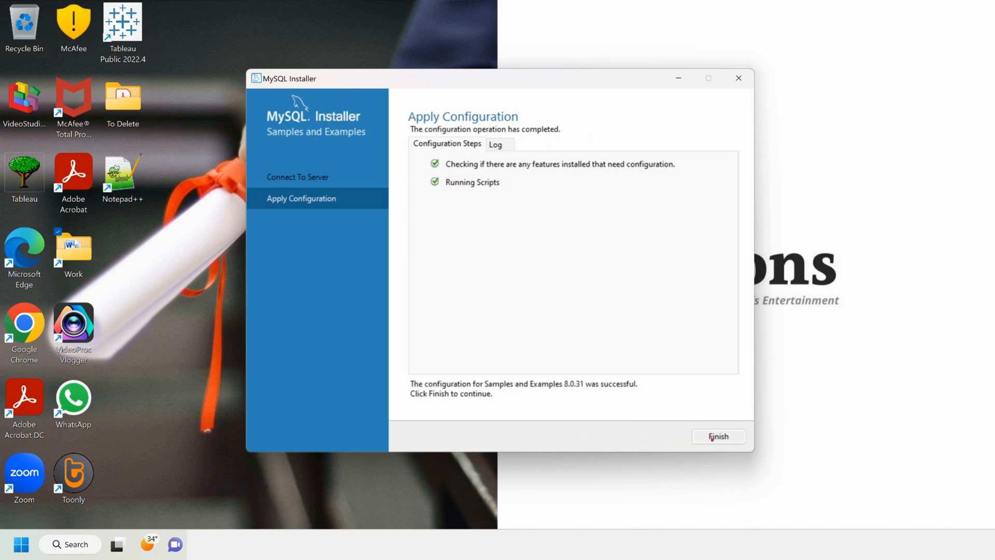
click(712, 437)
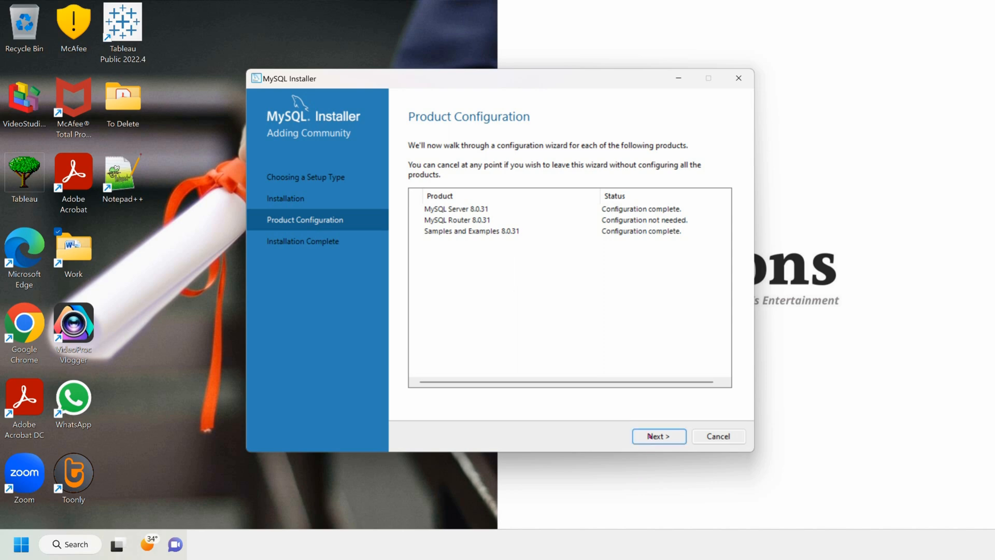
click(650, 436)
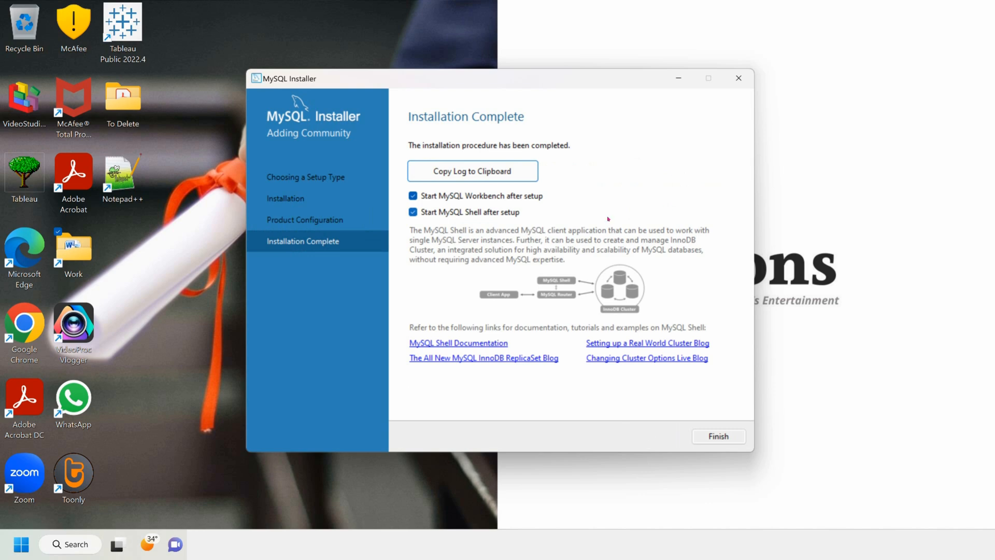
click(718, 436)
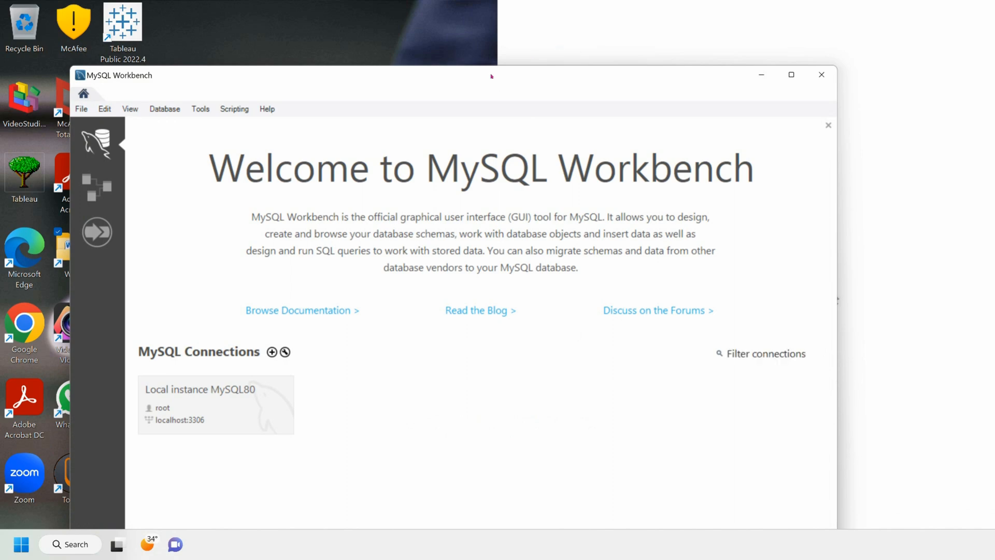
Step: Bring Workbench in front of the MySQL Shell console and maximize its welcome screen
drag(634, 82, 702, 44)
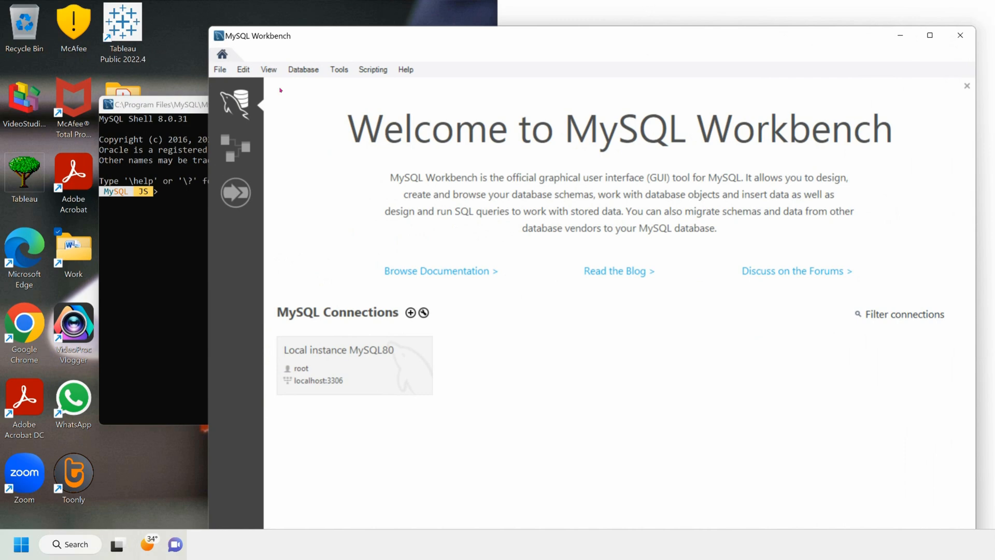
click(181, 106)
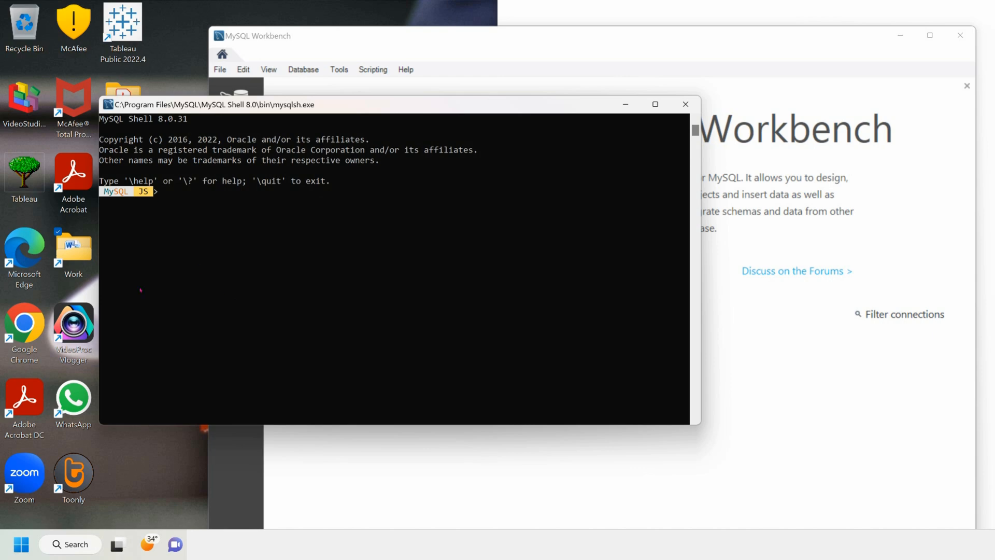
click(499, 35)
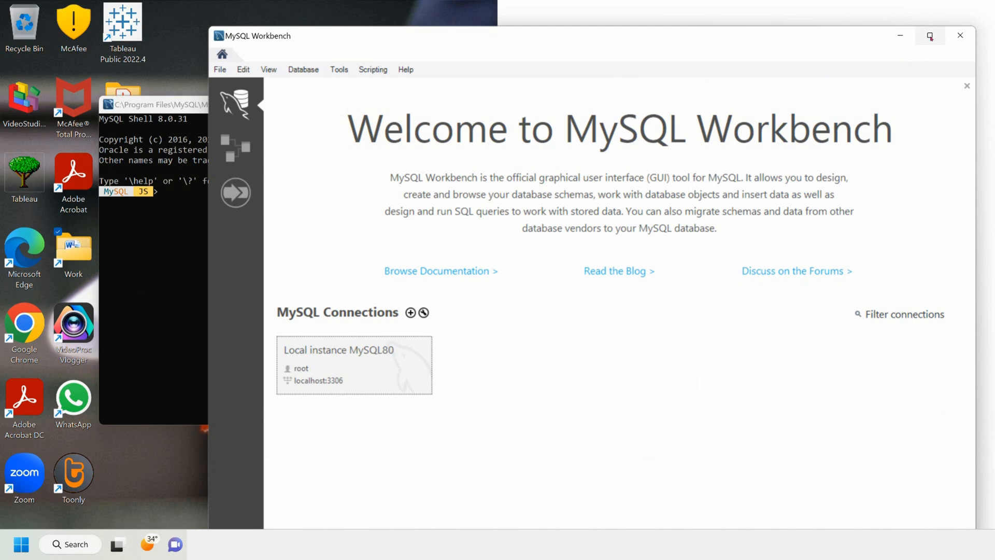
mouse_move(929, 36)
double_click(683, 47)
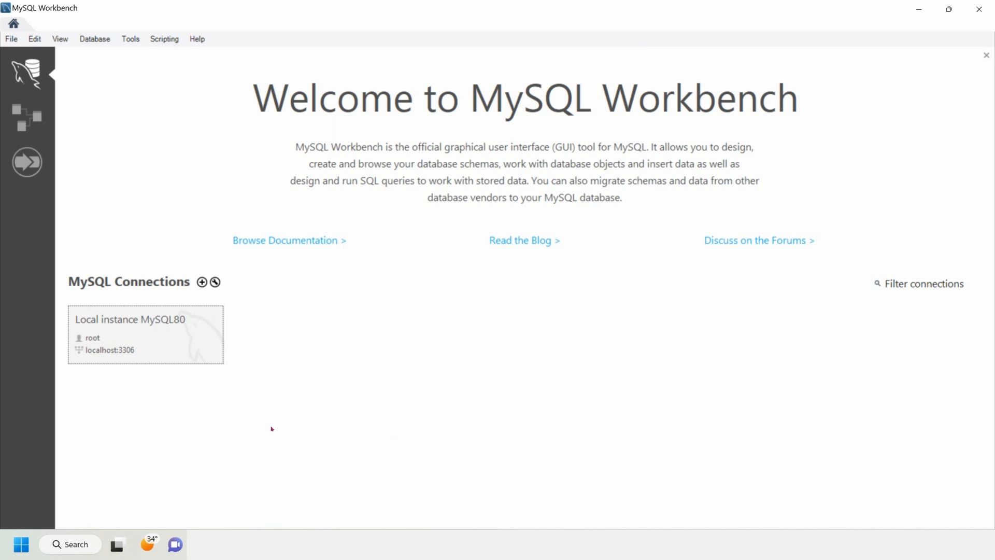
Step: Connect to Local instance MySQL80 by entering the root password
click(147, 331)
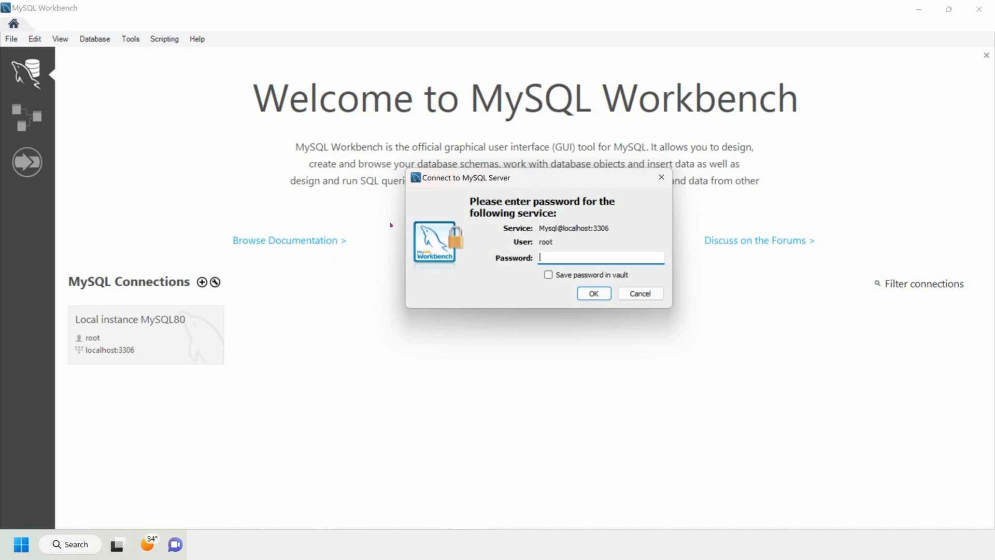
text(*************)
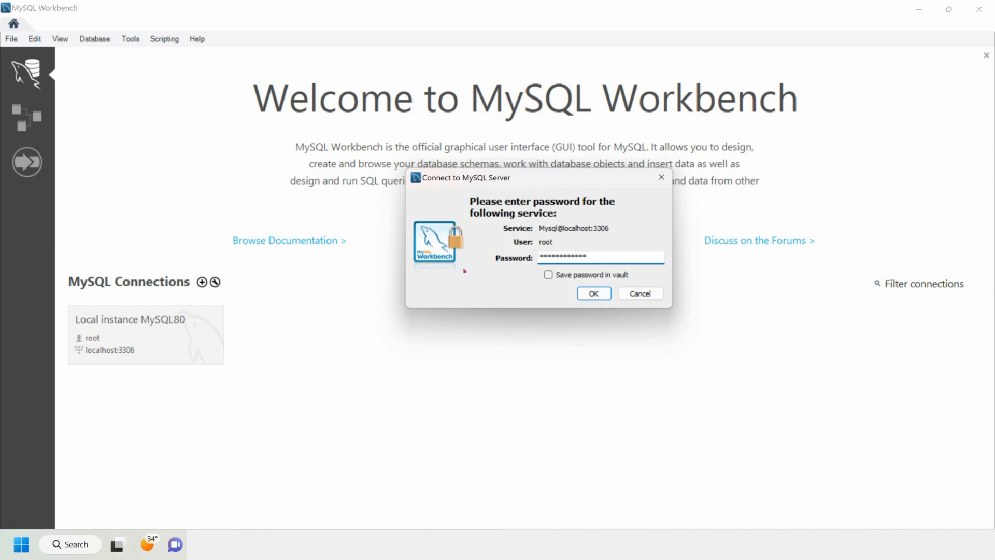
click(593, 293)
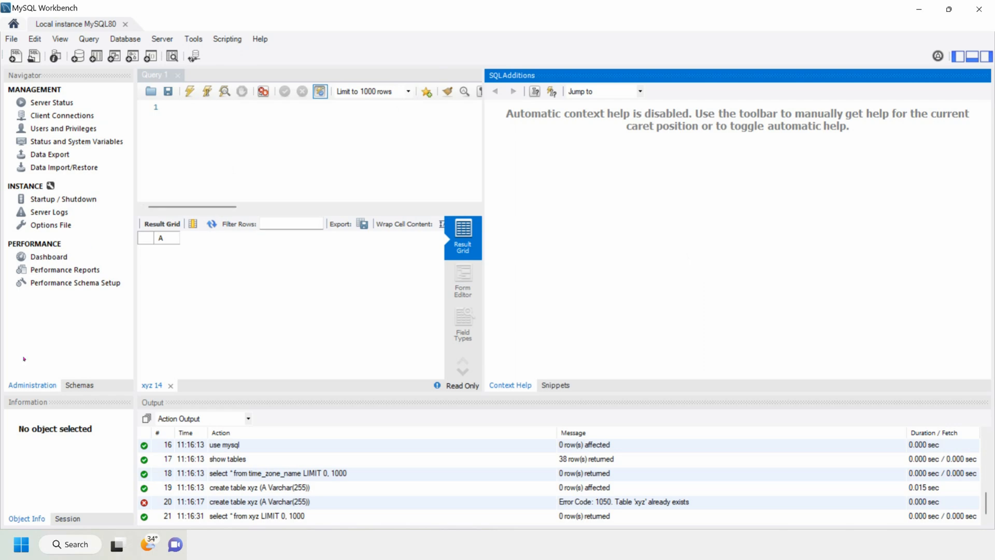
Step: In the Schemas navigator, collapse sys and expand world's Tables to show city, country, countrylanguage
click(81, 385)
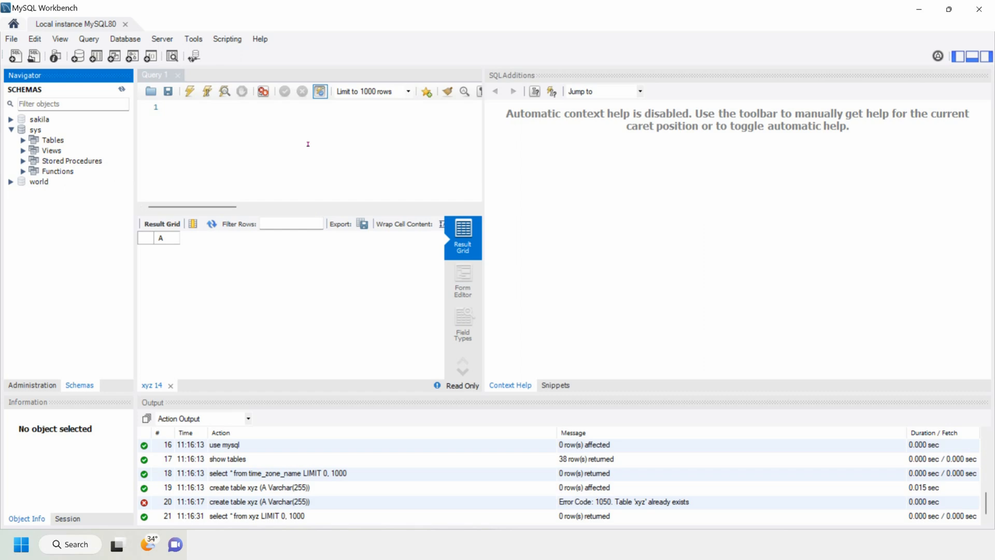
click(11, 130)
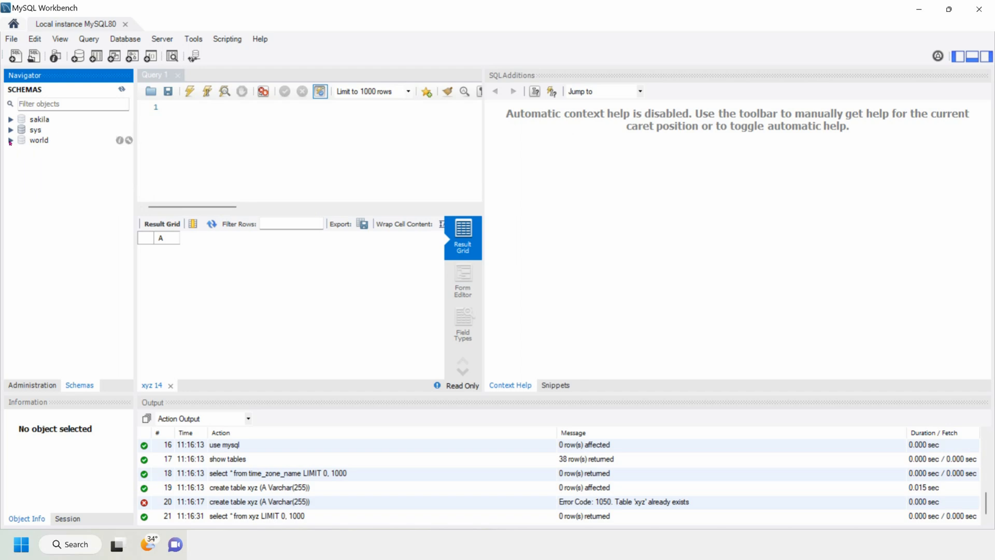
click(10, 140)
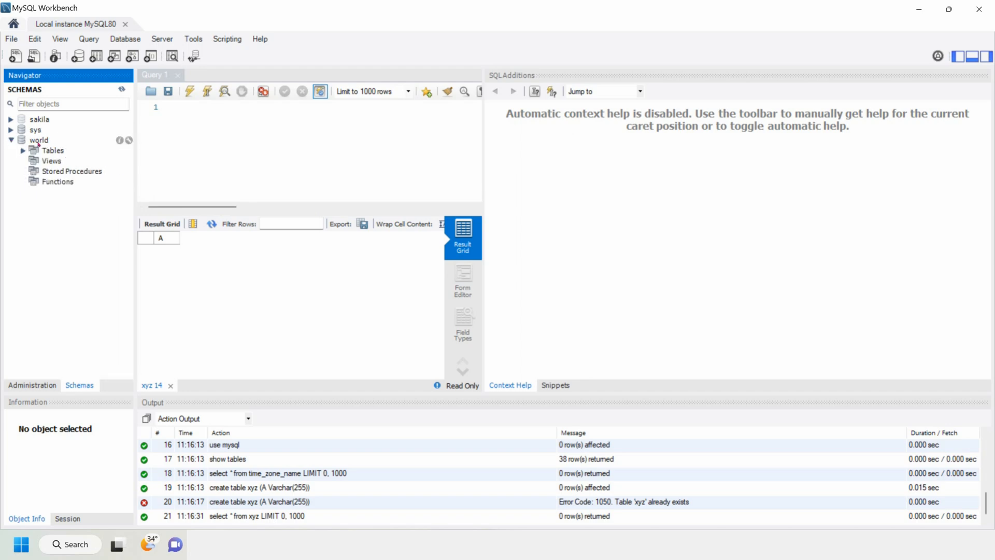
click(22, 150)
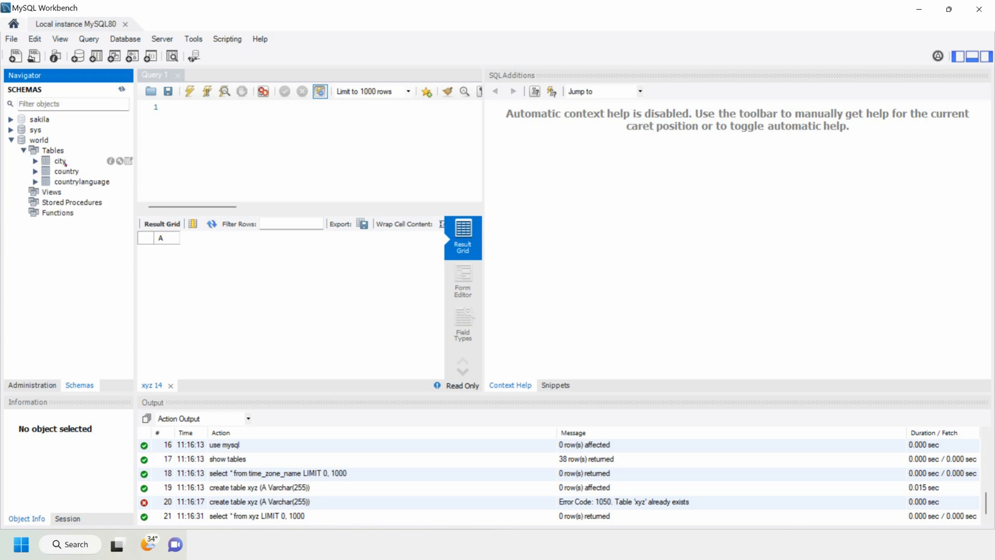
click(224, 147)
Step: Run 'use world;' then 'Select * from city;' to list the city rows
text(use )
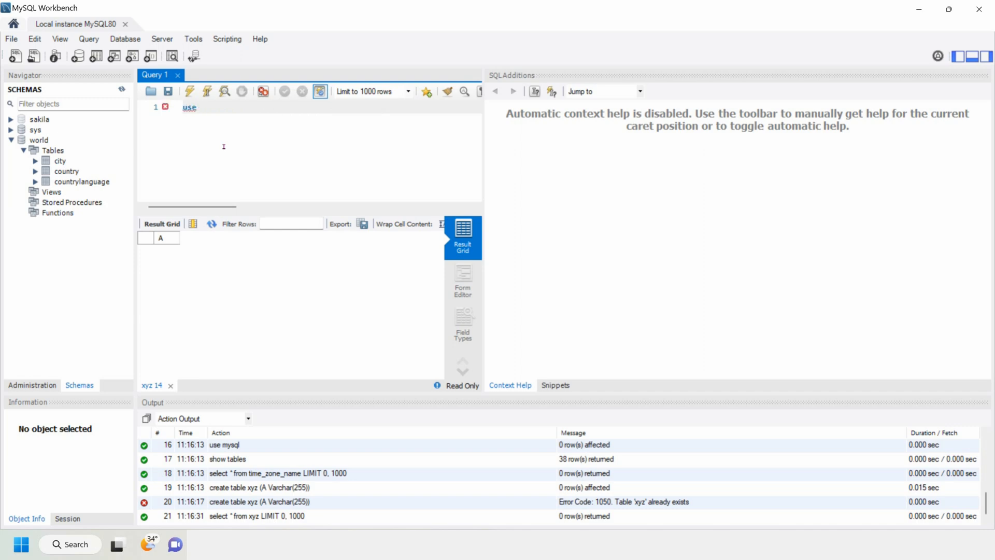
text(world;)
click(207, 91)
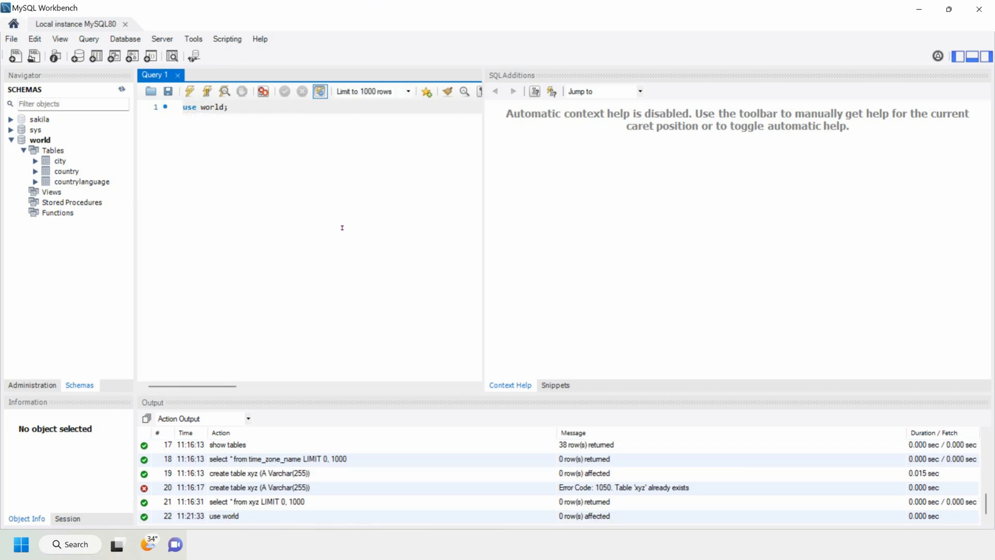
key(Return)
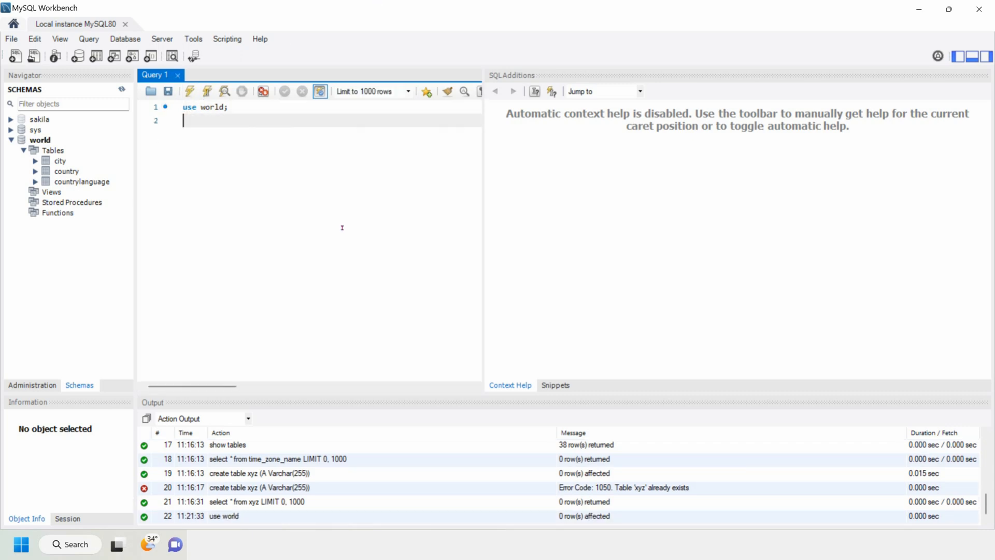
key(Return)
text(Select * from city;)
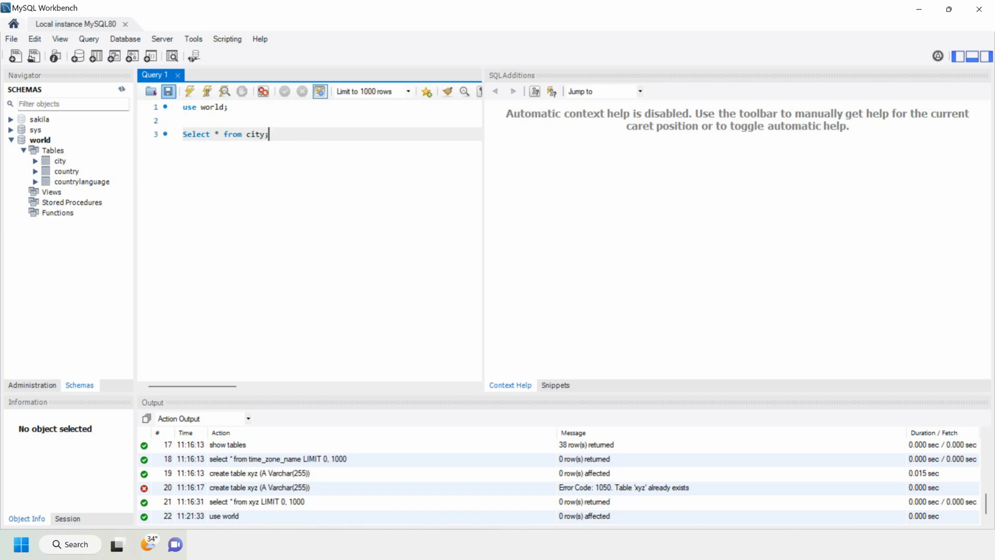
click(189, 92)
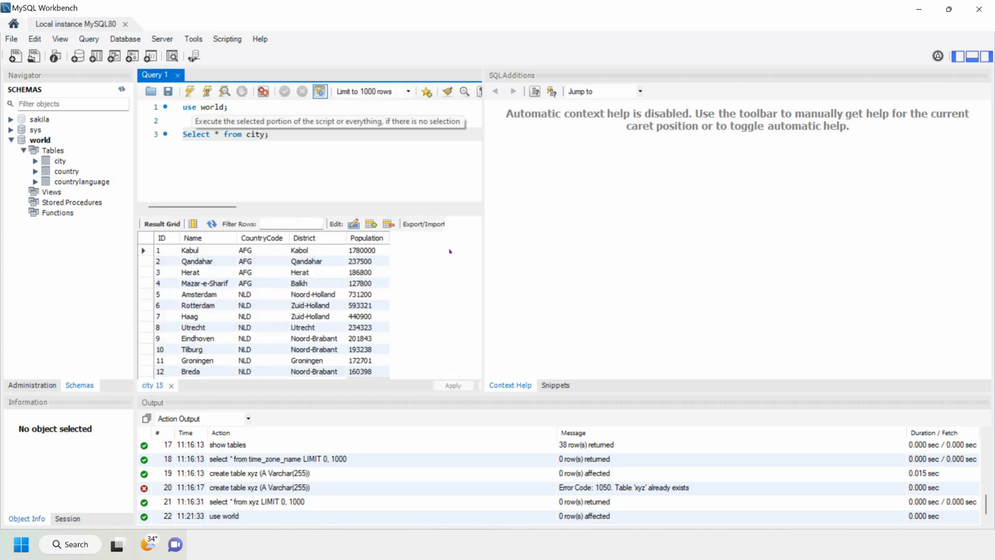